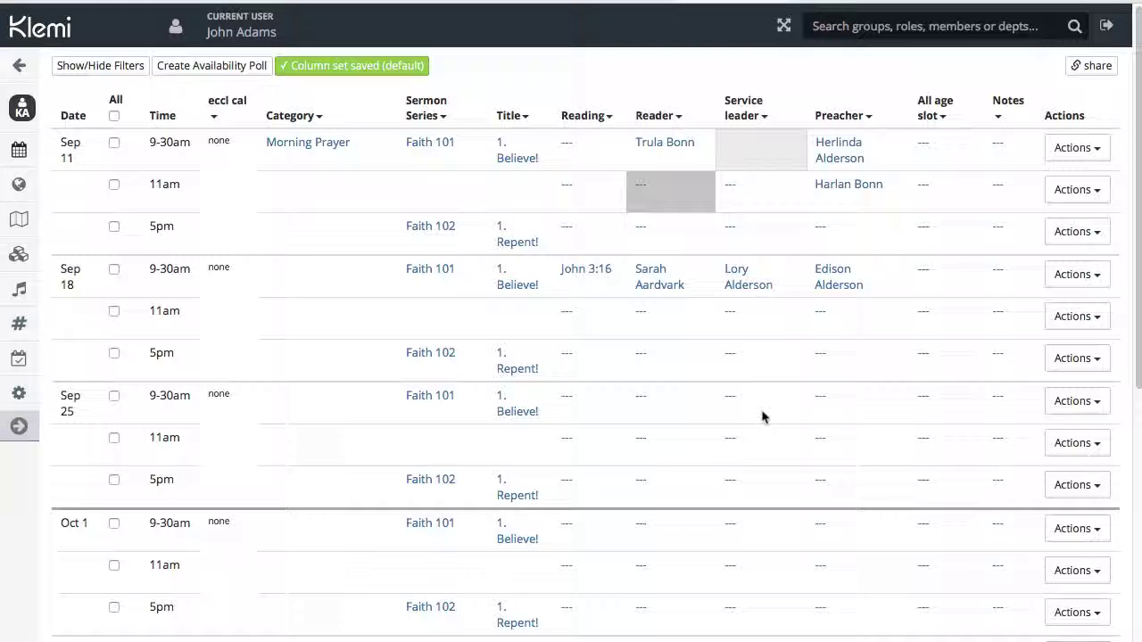
# Return from the schedule to the St. Samples-on-Sea Trellis welcome page and reopen Services.
pyautogui.click(18, 65)
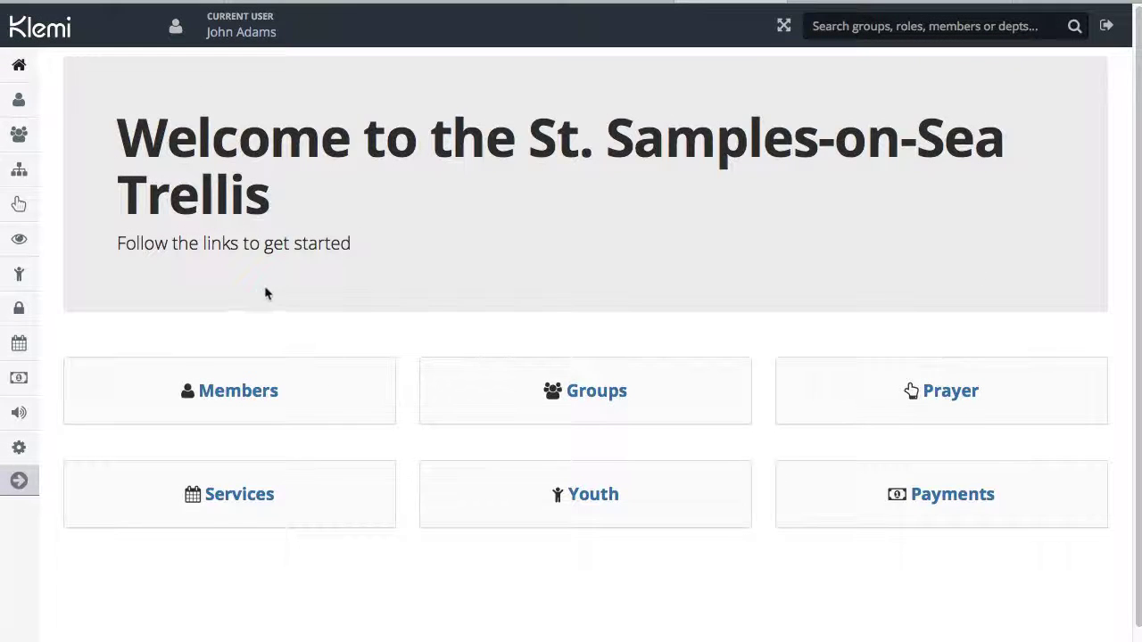
pyautogui.click(232, 496)
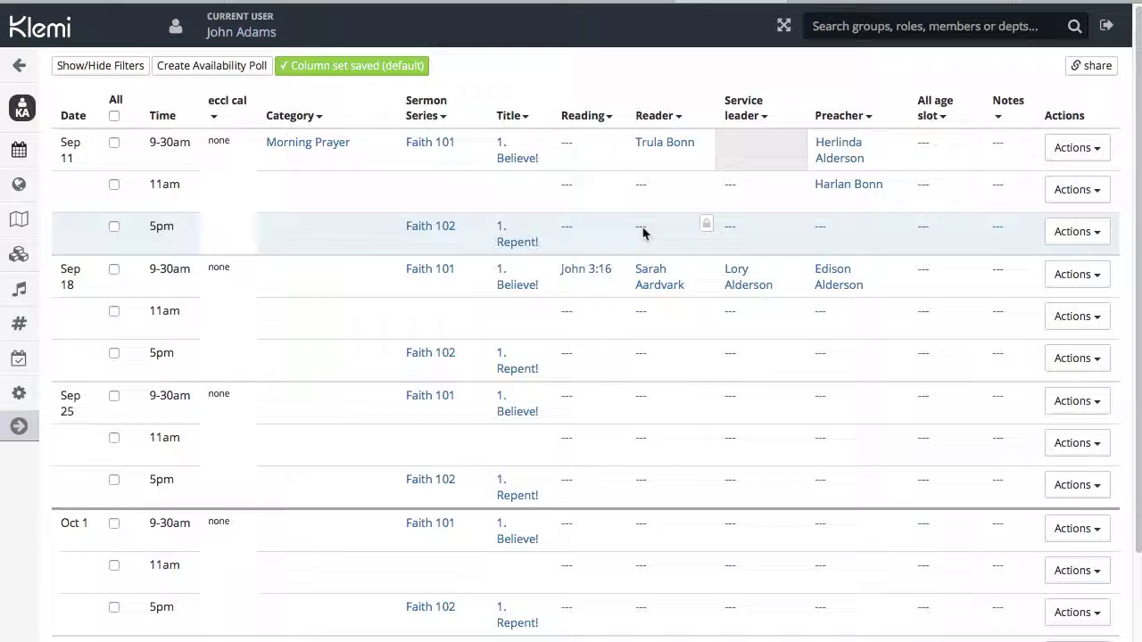
# Search members by surname and save the chosen person as Reader for Sep 11 5pm.
pyautogui.click(639, 231)
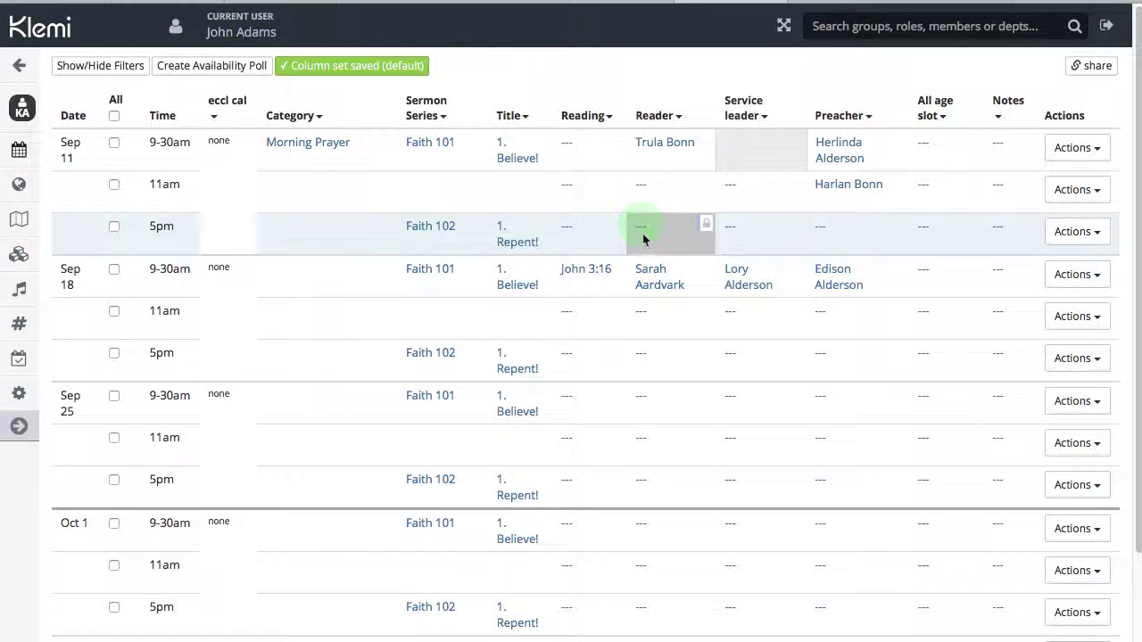
pyautogui.click(639, 231)
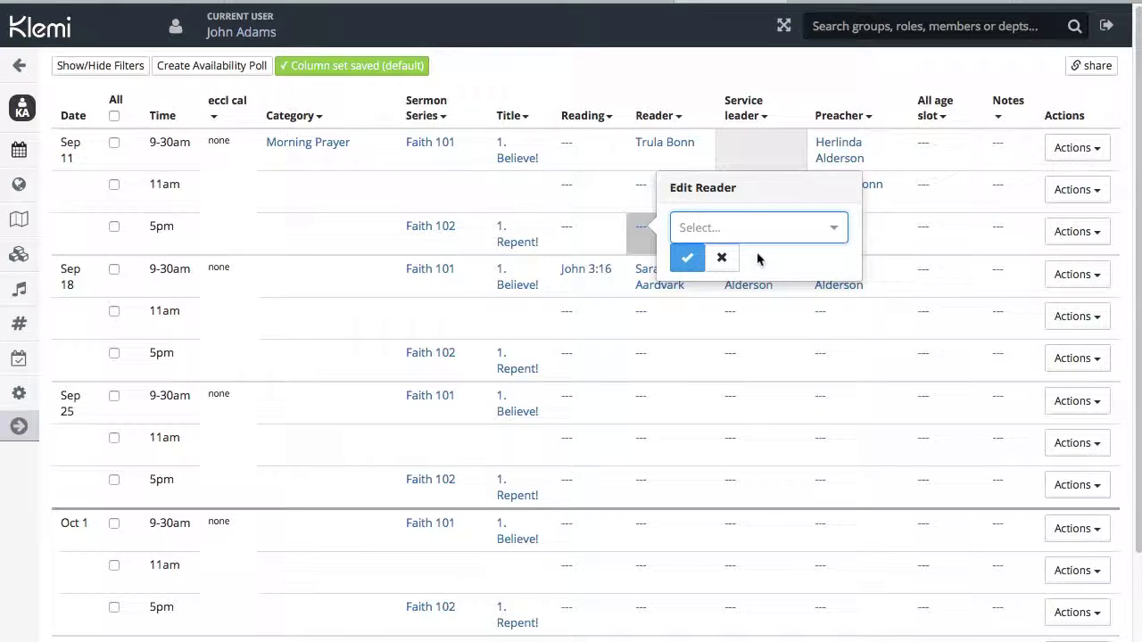
pyautogui.write('bonn')
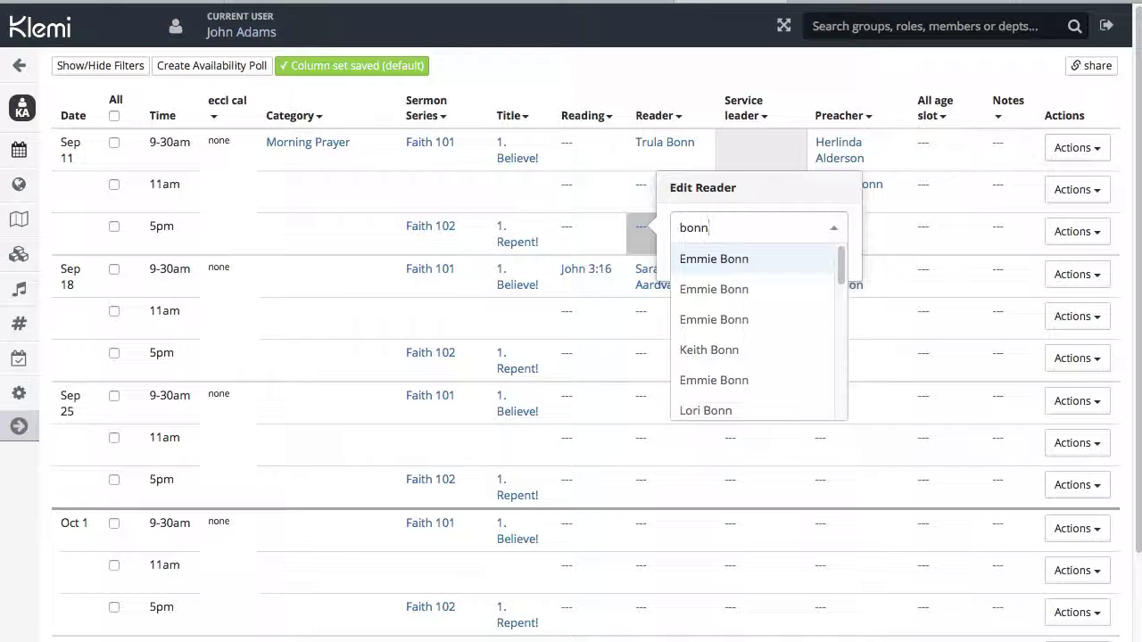
pyautogui.press('Down')
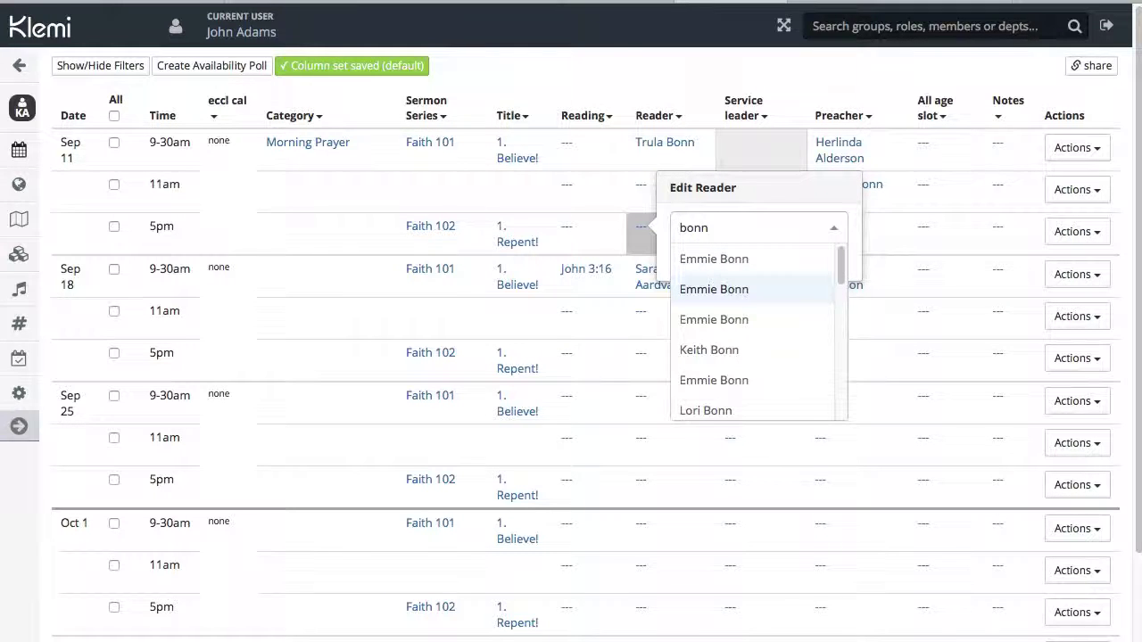
pyautogui.press('Down')
pyautogui.press('Down')
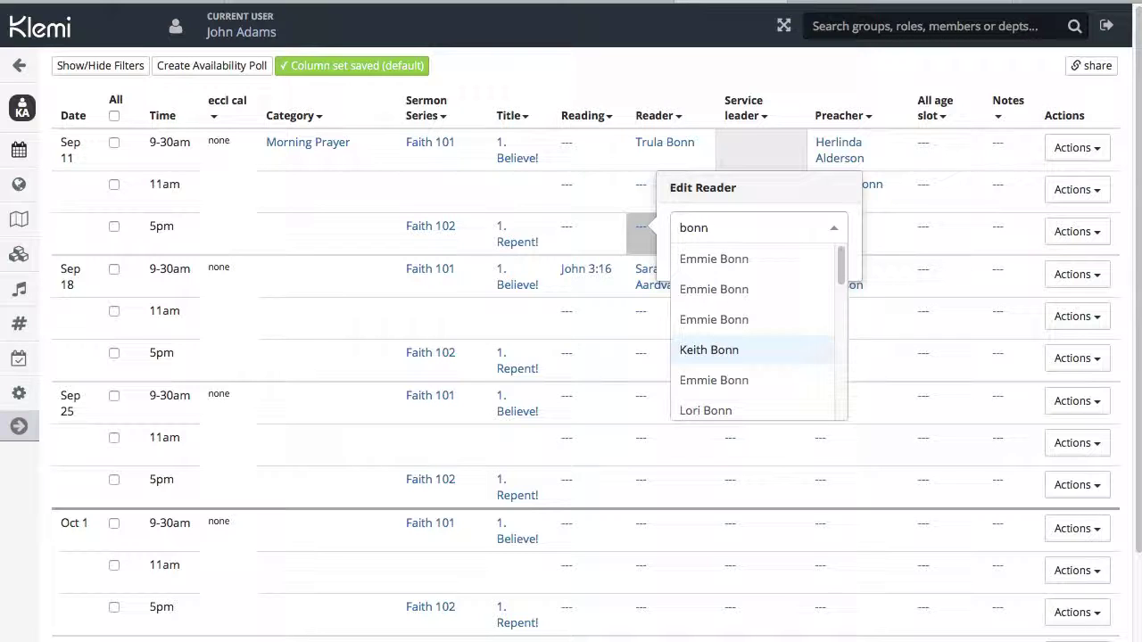
pyautogui.press('Return')
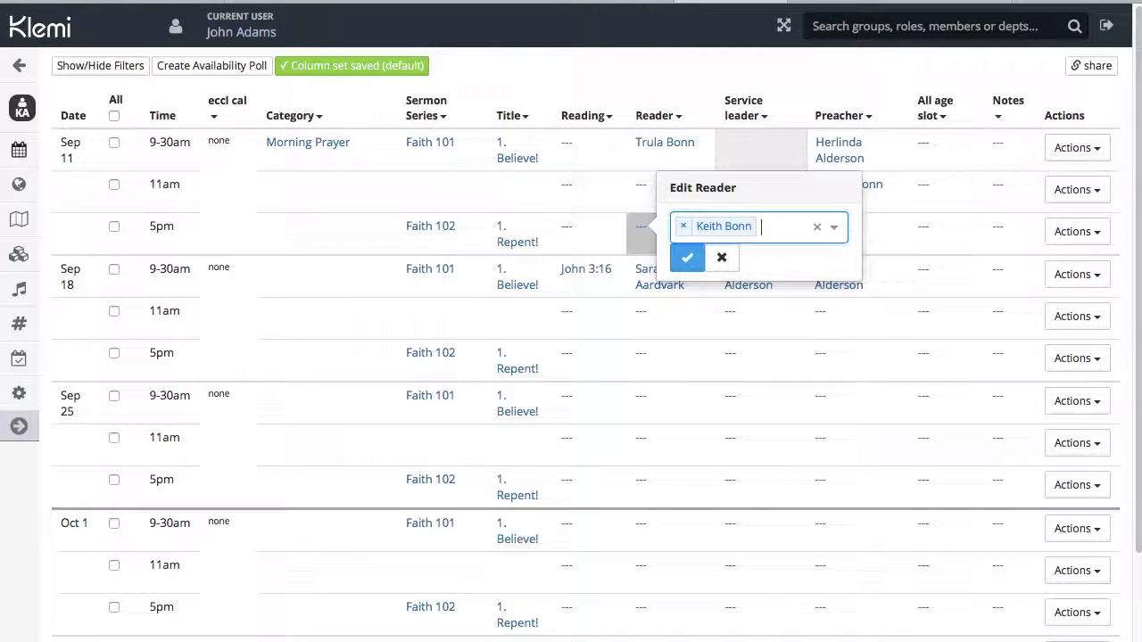
pyautogui.click(686, 259)
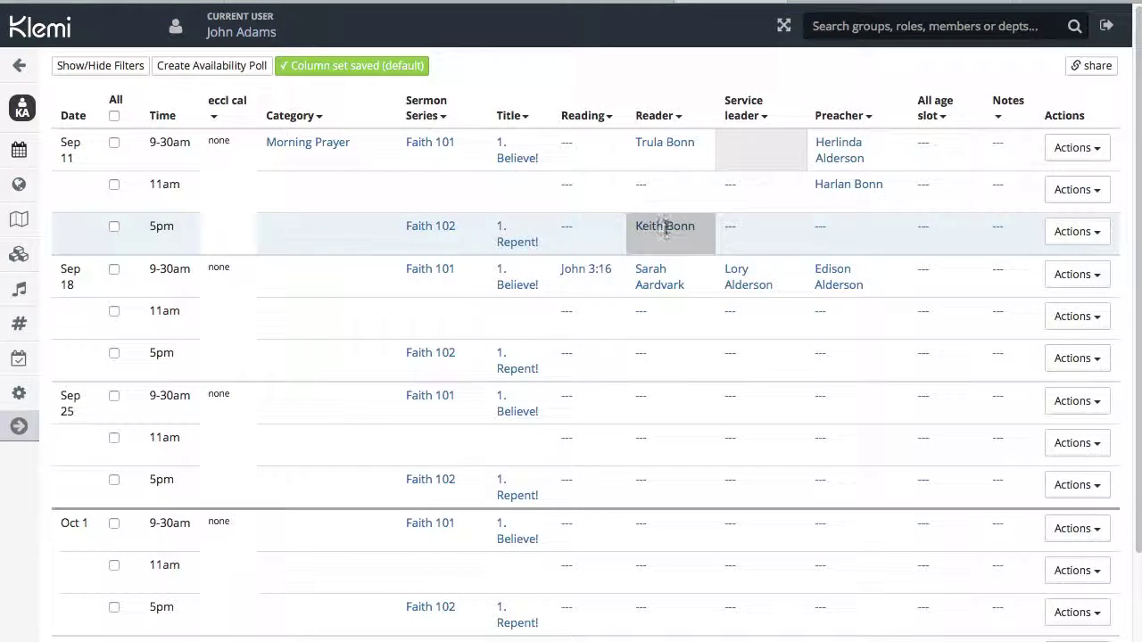
# Choose a preacher from the dropdown list for the Sep 11 5pm service and save it.
pyautogui.click(822, 229)
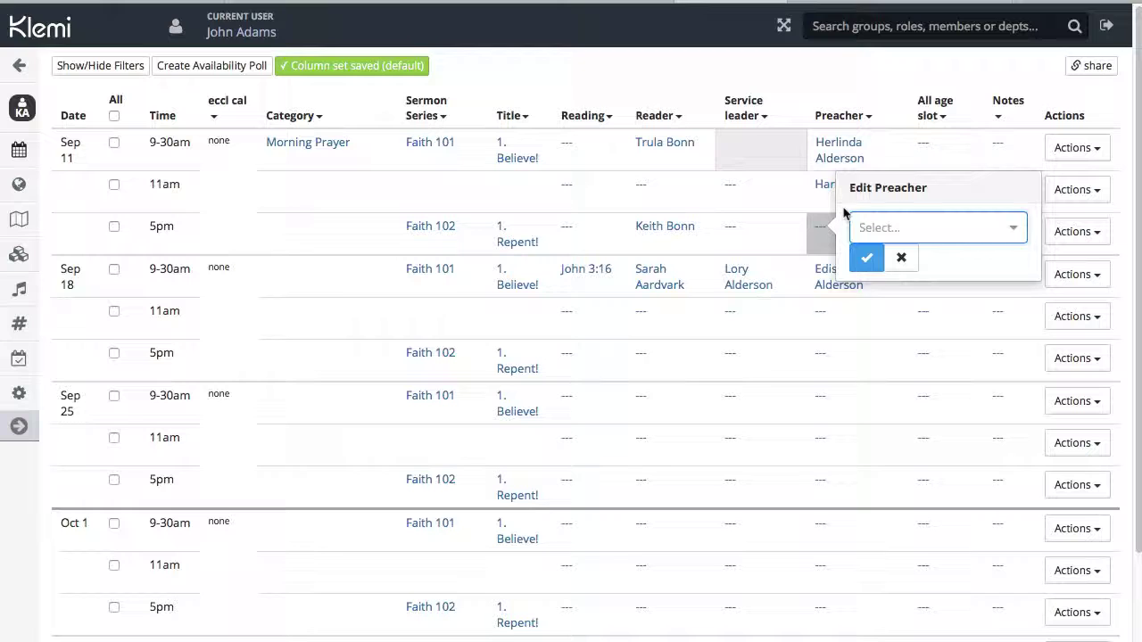
pyautogui.press('Down')
pyautogui.press('Down')
pyautogui.press('Down')
pyautogui.press('Down')
pyautogui.press('Down')
pyautogui.press('Down')
pyautogui.press('Down')
pyautogui.press('Down')
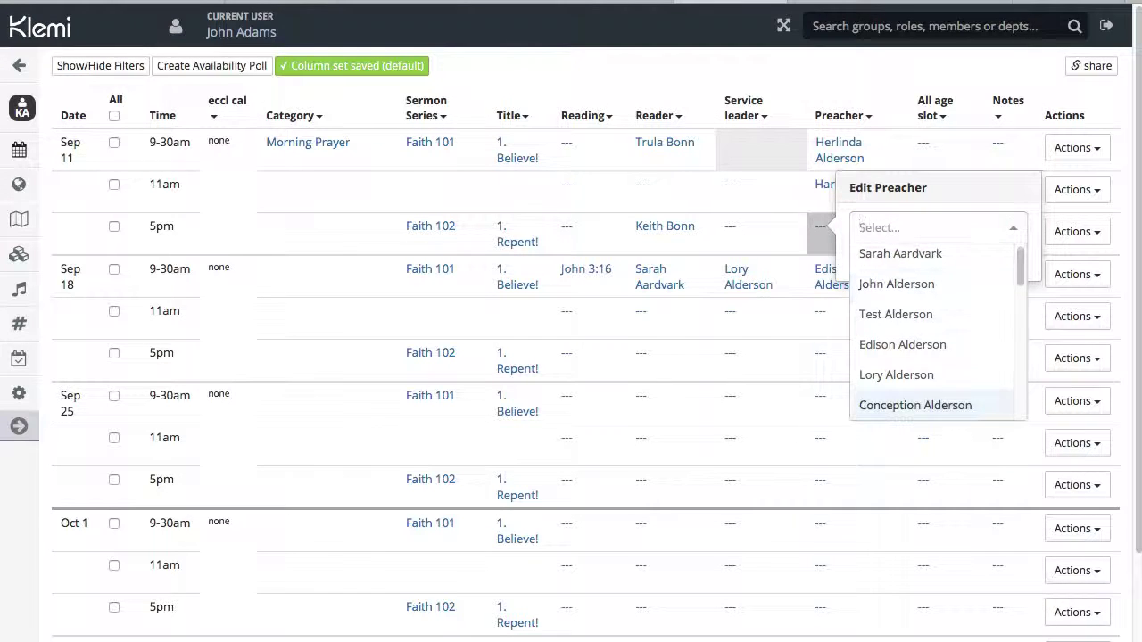
pyautogui.press('Down')
pyautogui.press('Down')
pyautogui.press('Down')
pyautogui.press('Down')
pyautogui.press('Down')
pyautogui.press('Down')
pyautogui.press('Down')
pyautogui.press('Down')
pyautogui.press('Down')
pyautogui.press('Down')
pyautogui.press('Down')
pyautogui.press('Down')
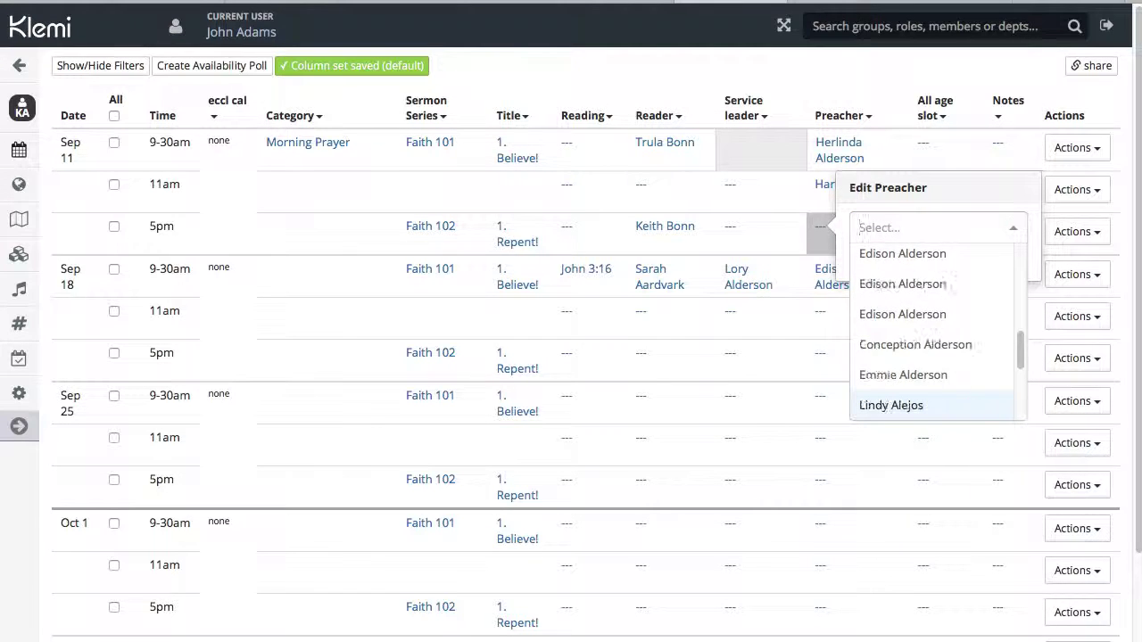
pyautogui.press('Down')
pyautogui.press('Down')
pyautogui.press('Down')
pyautogui.press('Down')
pyautogui.press('Down')
pyautogui.press('Down')
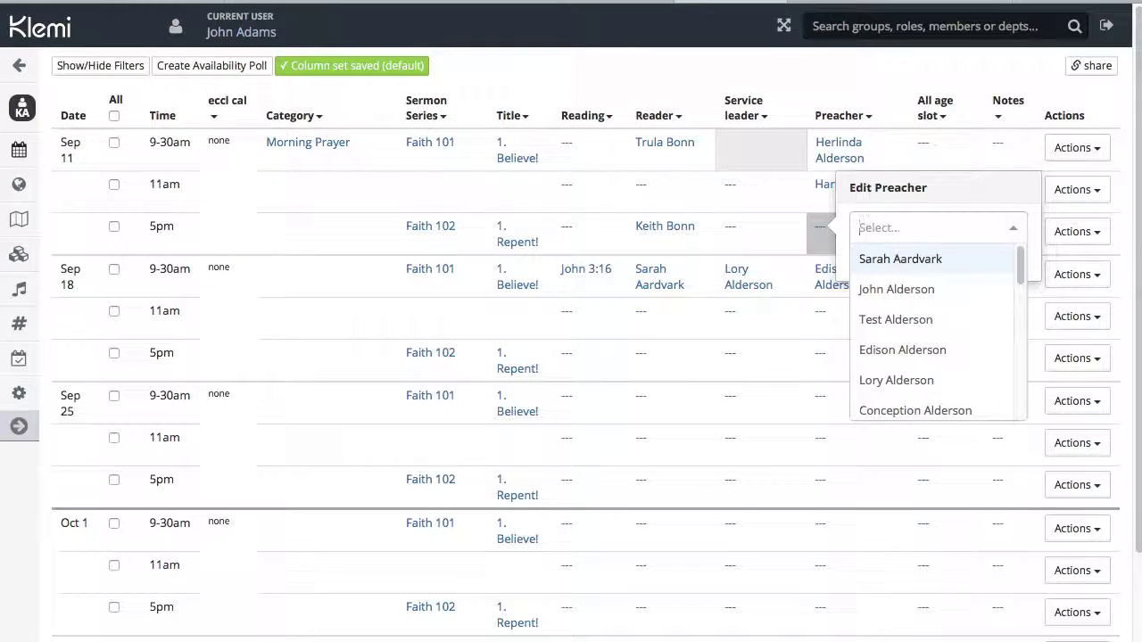
pyautogui.press('Down')
pyautogui.press('Down')
pyautogui.press('Up')
pyautogui.press('Up')
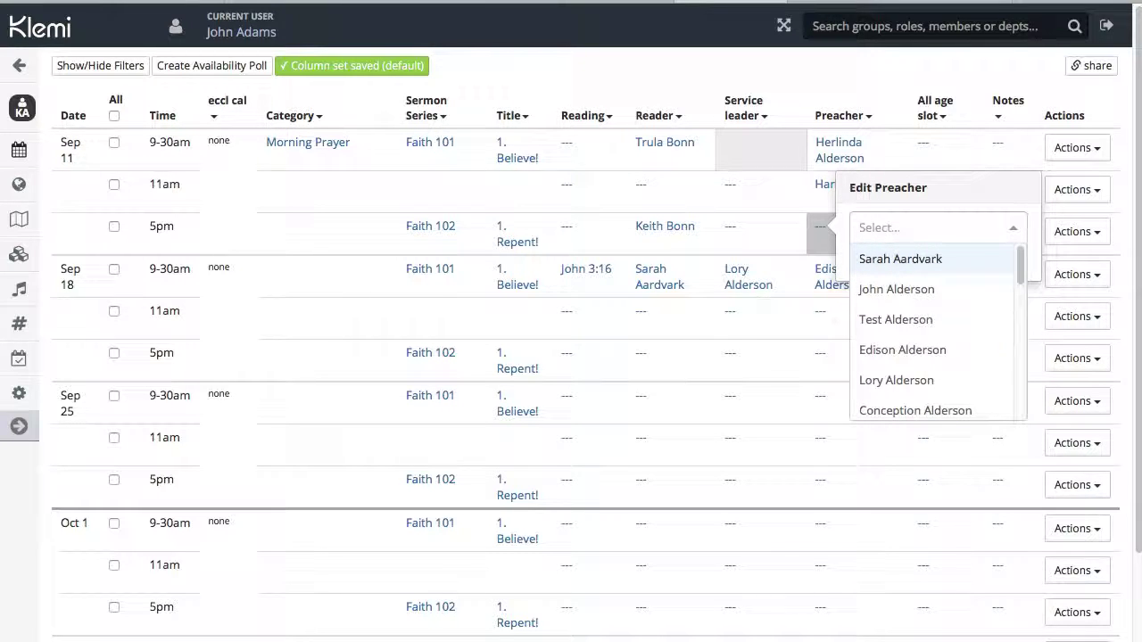
pyautogui.press('Down')
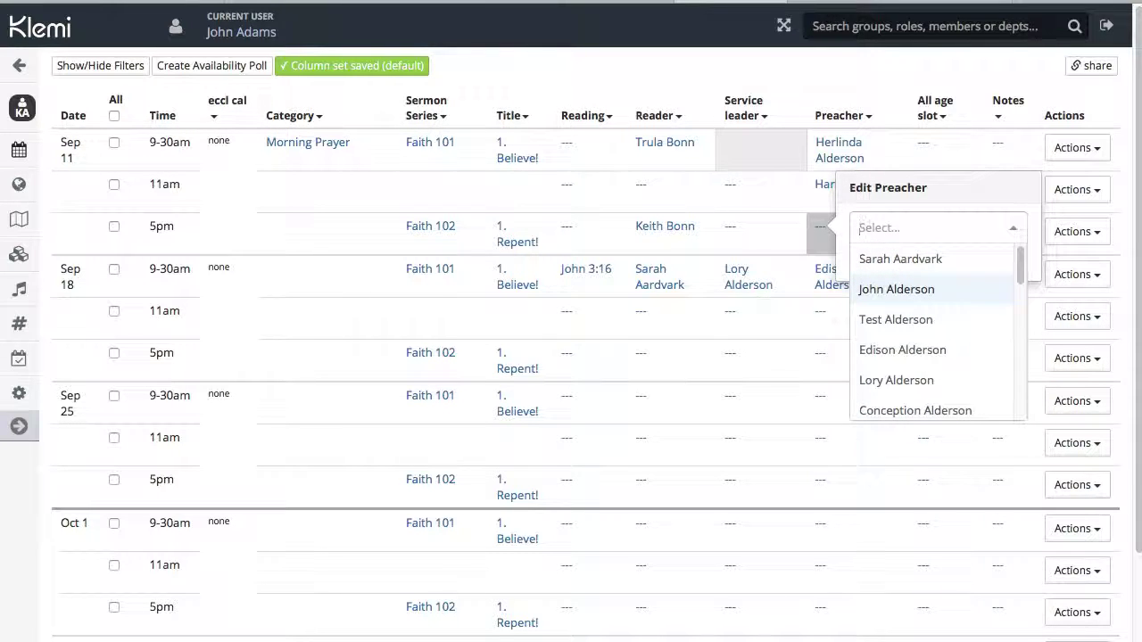
pyautogui.press('Return')
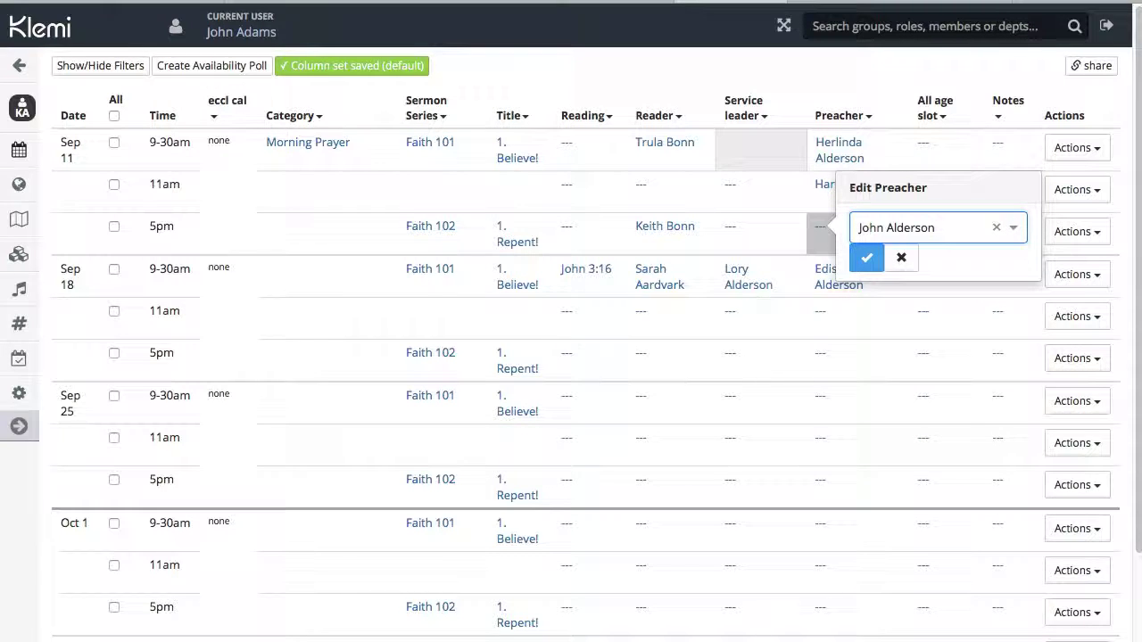
pyautogui.click(867, 259)
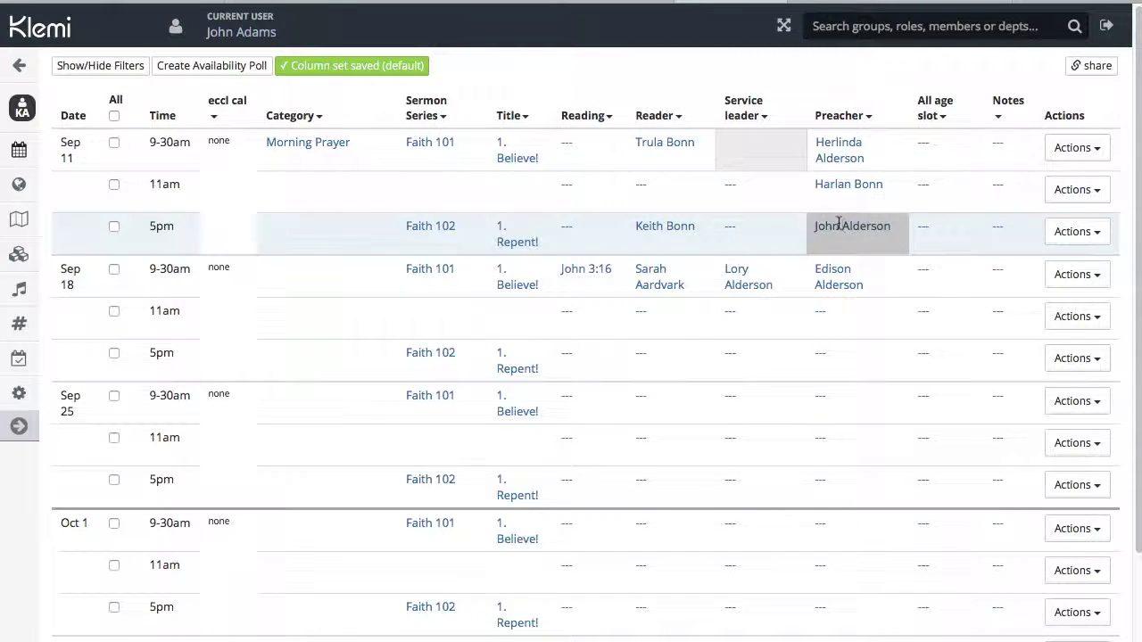
# Replace the Sep 11 5pm Reader with a different member found by surname search.
pyautogui.click(662, 226)
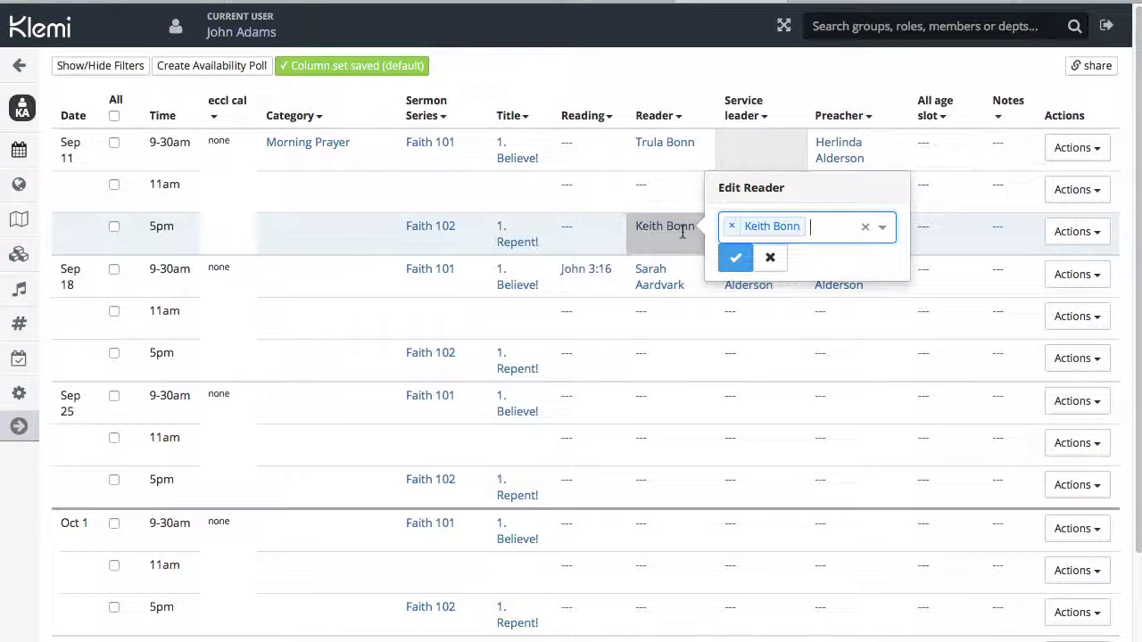
pyautogui.press('BackSpace')
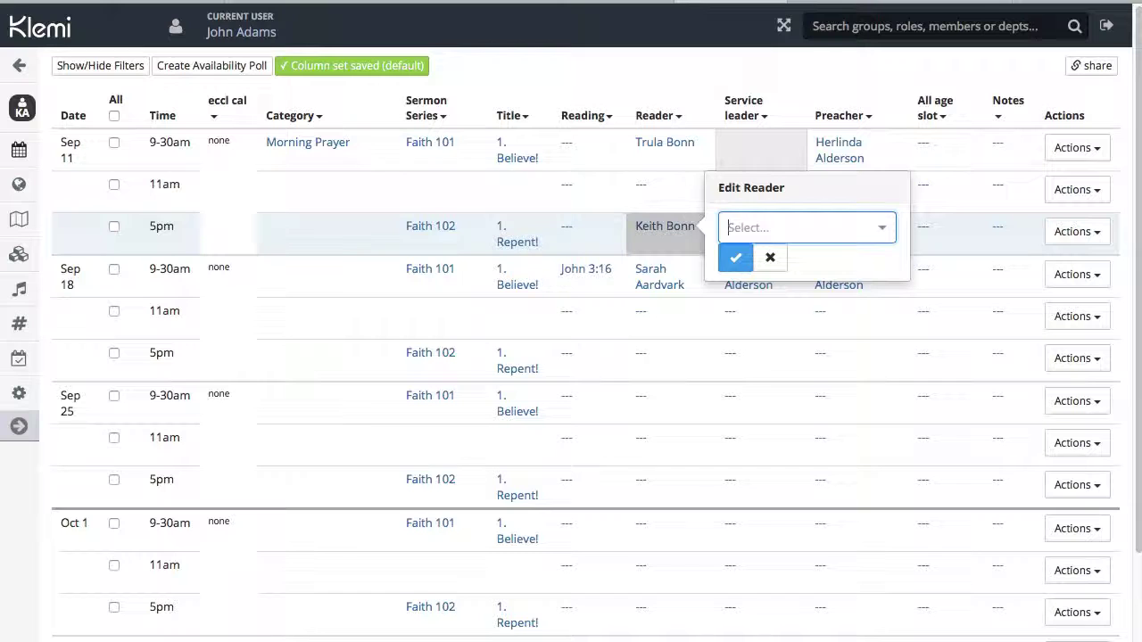
pyautogui.write('bonn')
pyautogui.press('Down')
pyautogui.press('Down')
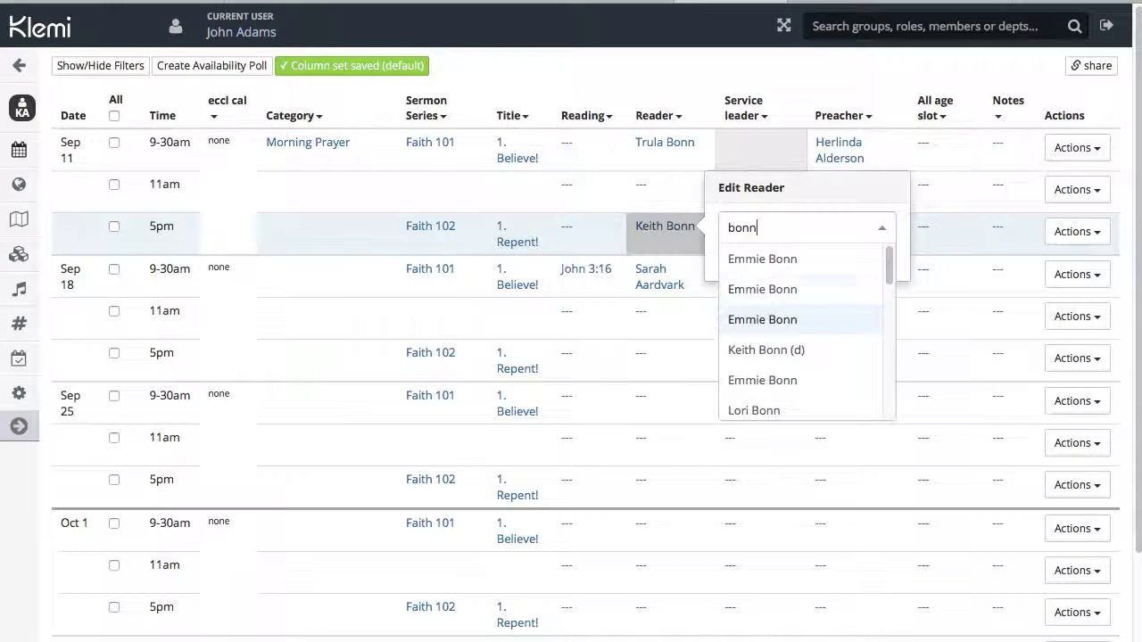
pyautogui.press('Return')
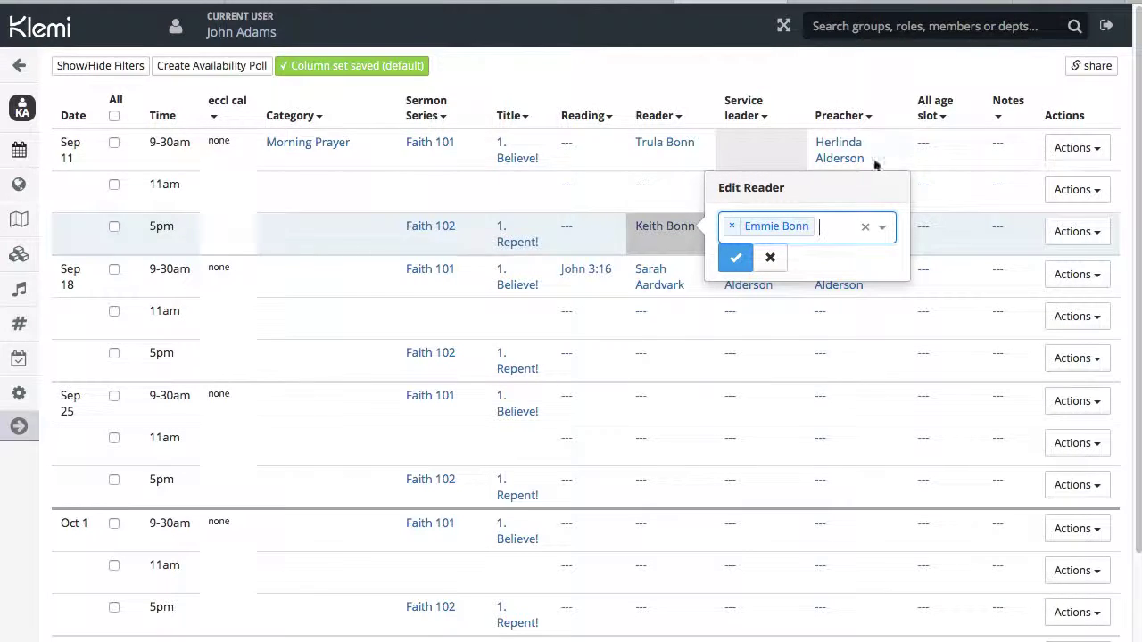
pyautogui.click(735, 258)
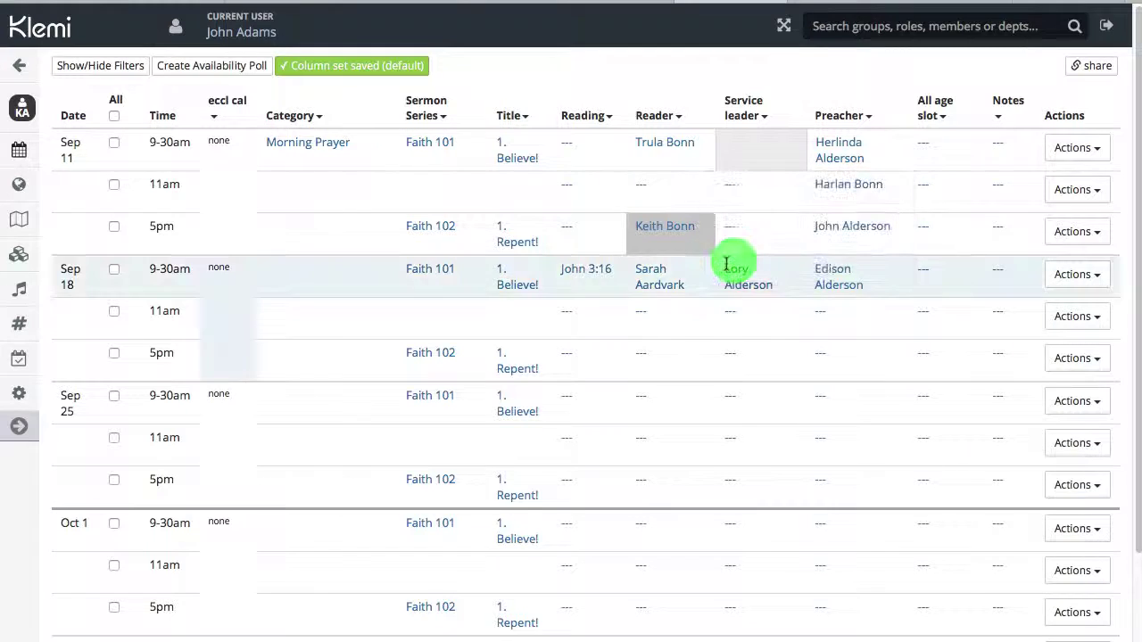
# Clear the Sep 11 5pm Preacher field and save it empty.
pyautogui.click(845, 225)
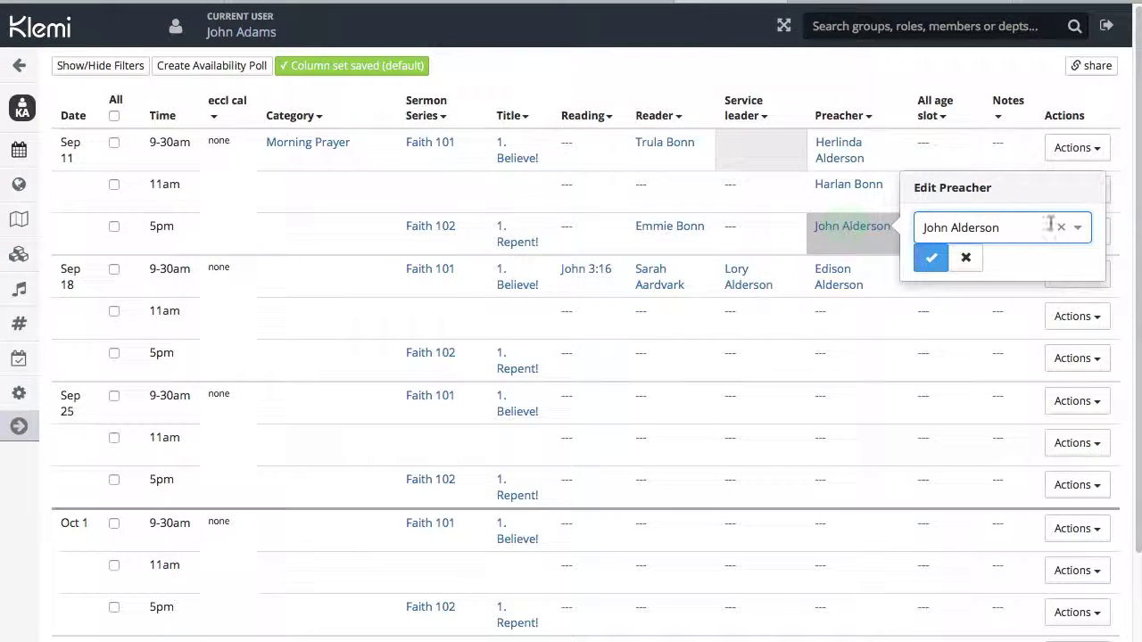
pyautogui.click(1058, 227)
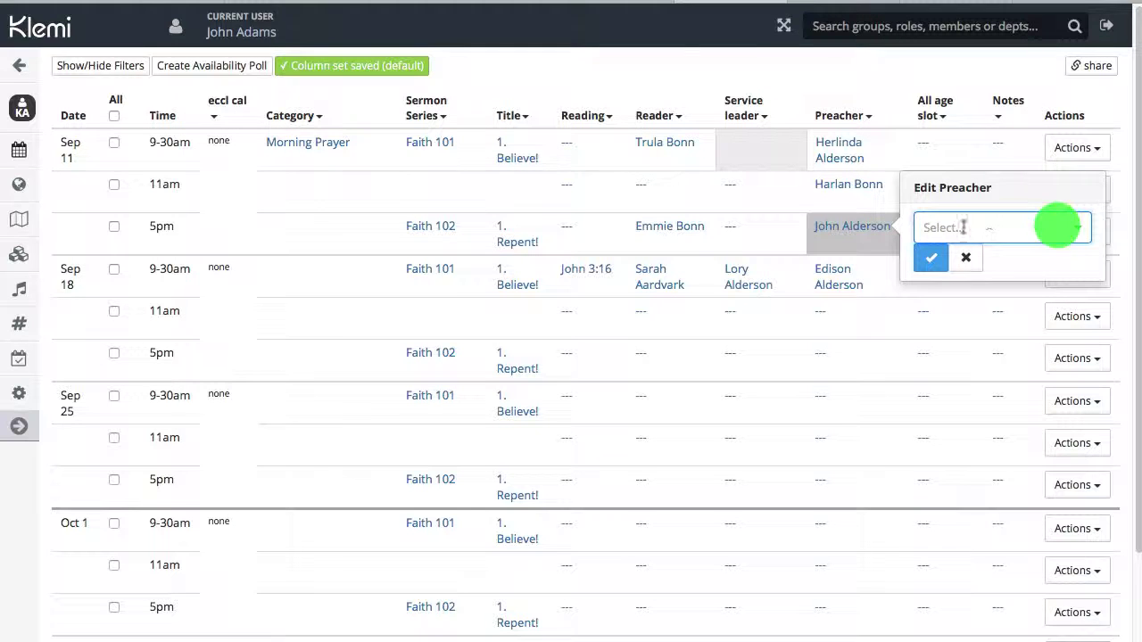
pyautogui.click(931, 258)
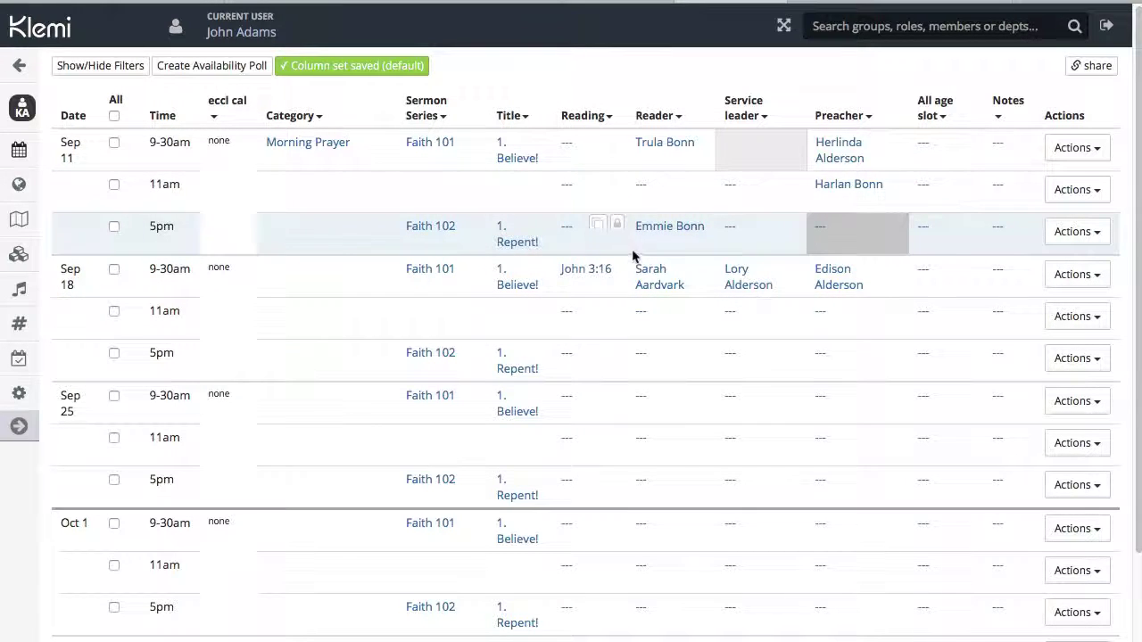
# Add a second member to the Sep 11 5pm Reader cell so it lists two readers.
pyautogui.click(660, 229)
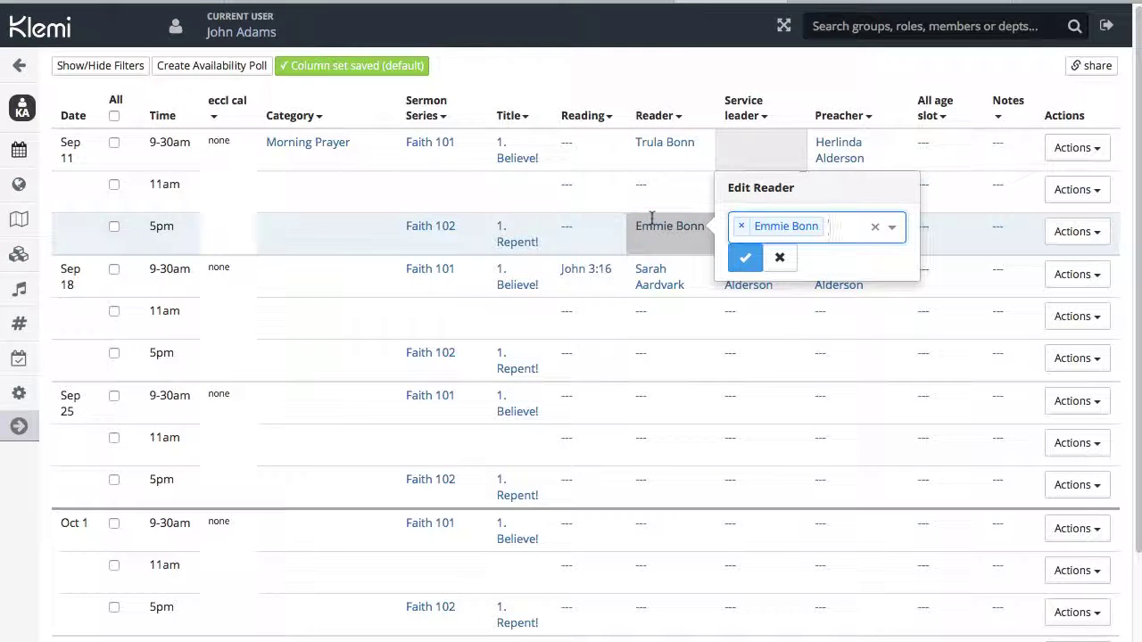
pyautogui.write('bonn')
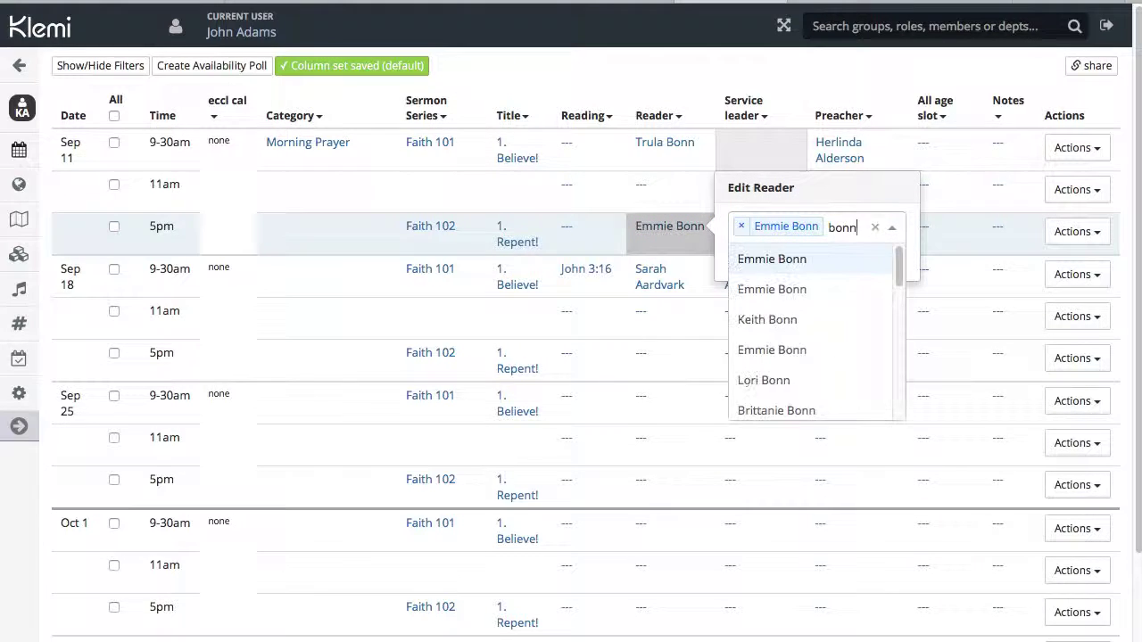
pyautogui.press('Down')
pyautogui.press('Down')
pyautogui.press('Down')
pyautogui.press('Up')
pyautogui.press('Return')
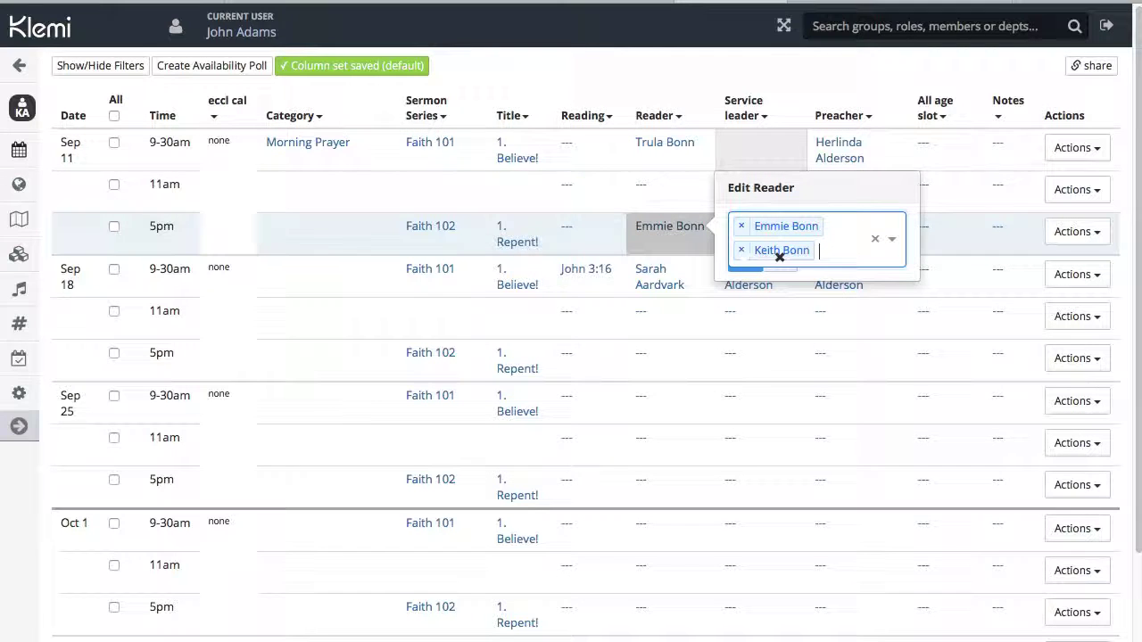
pyautogui.click(735, 264)
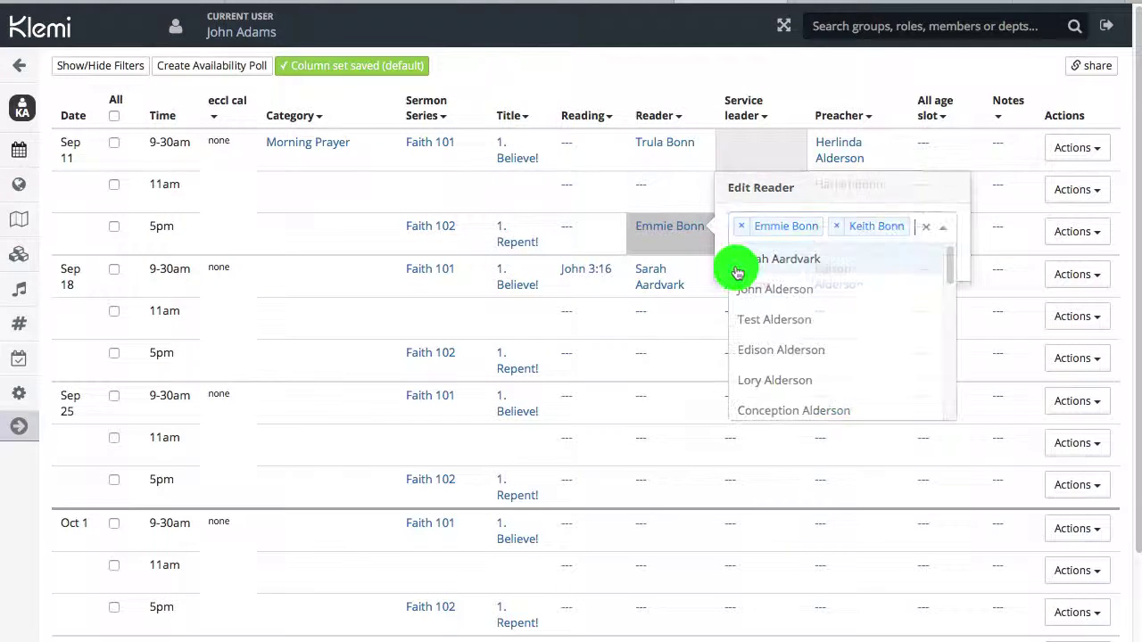
pyautogui.click(669, 226)
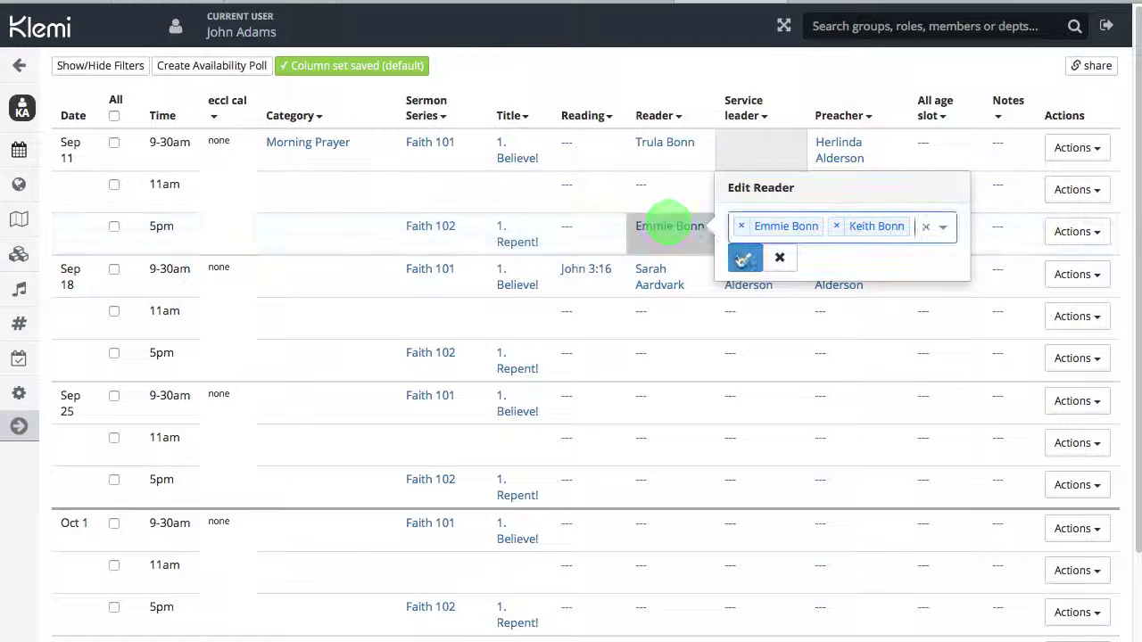
pyautogui.click(739, 264)
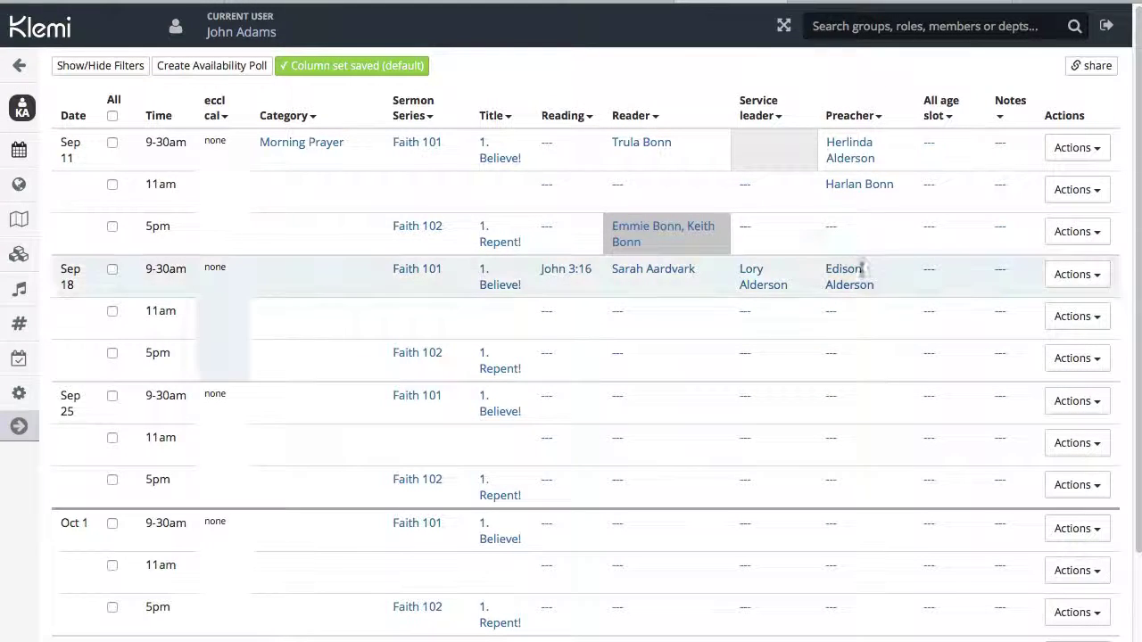
# Search members by surname and save the chosen one as the Sep 11 5pm Preacher.
pyautogui.click(831, 234)
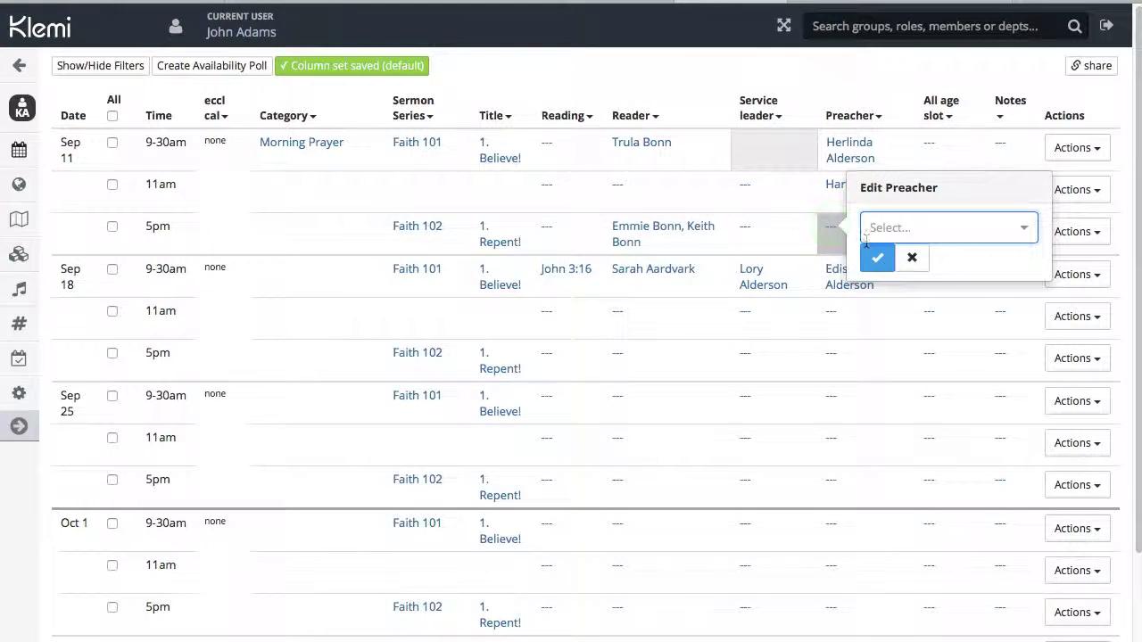
pyautogui.write('John')
pyautogui.press('Return')
pyautogui.click(906, 236)
pyautogui.click(829, 227)
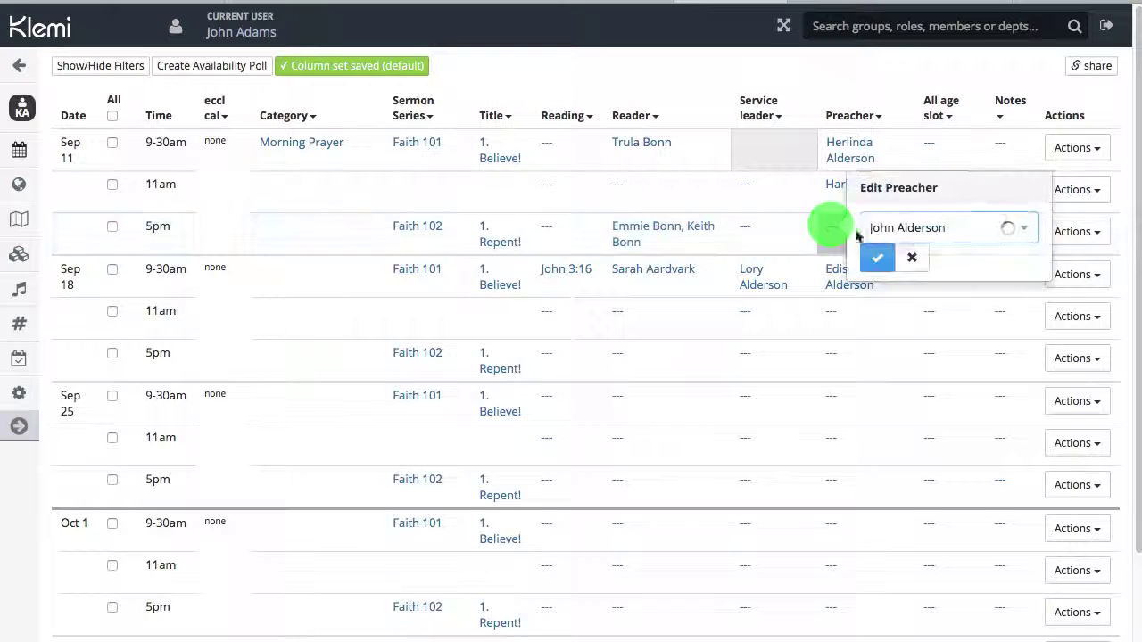
pyautogui.write('alder')
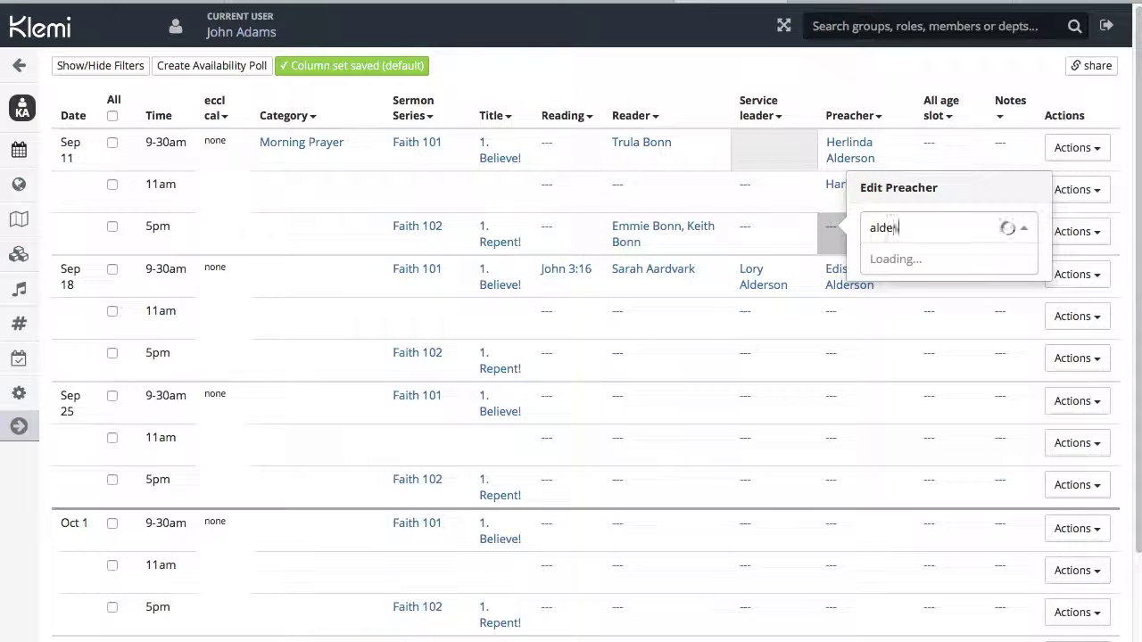
pyautogui.write('rson')
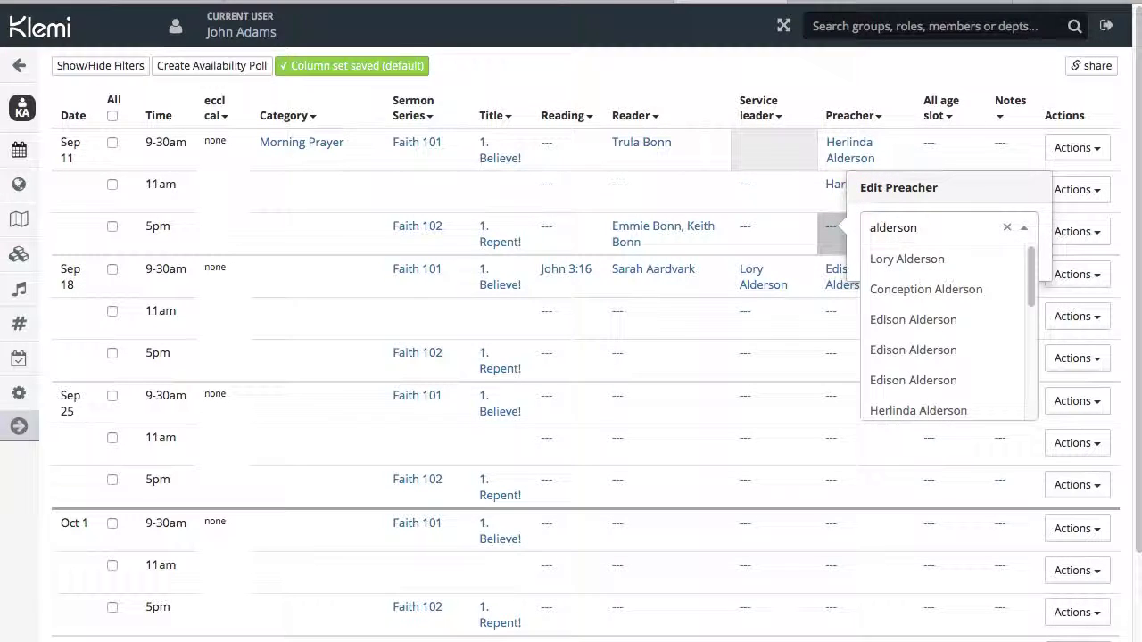
pyautogui.press('Down')
pyautogui.press('Down')
pyautogui.press('Down')
pyautogui.press('Return')
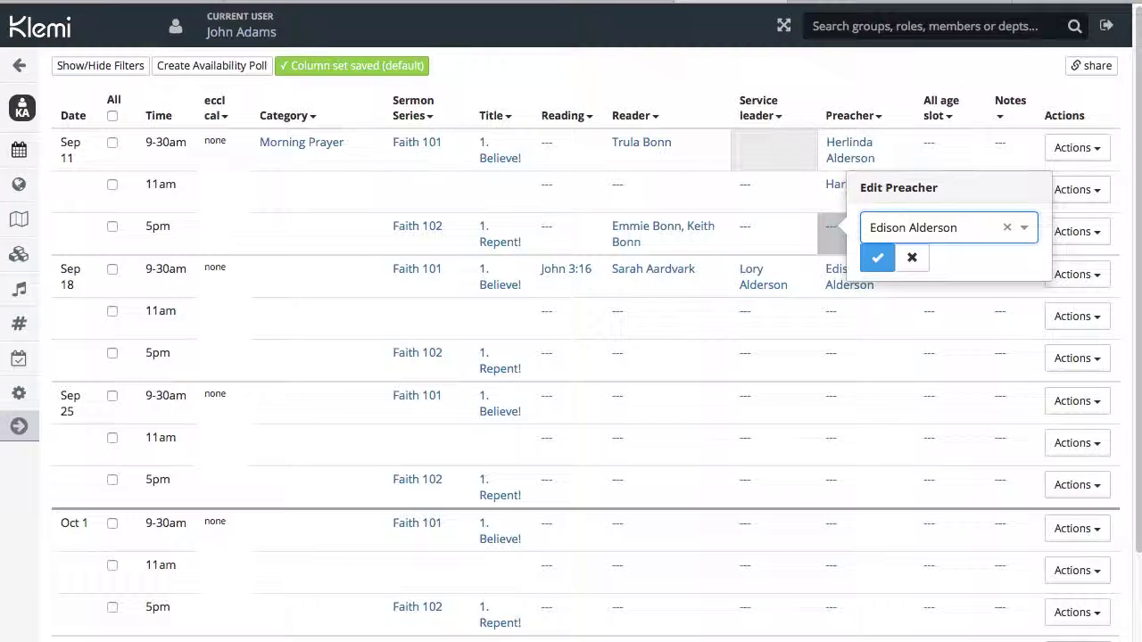
pyautogui.click(877, 258)
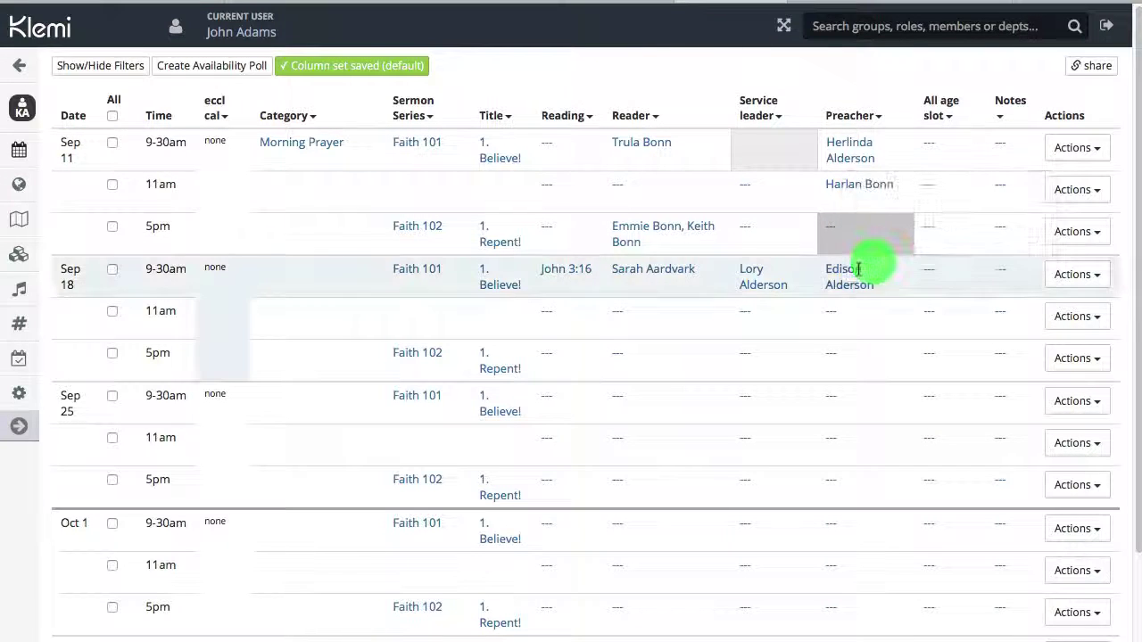